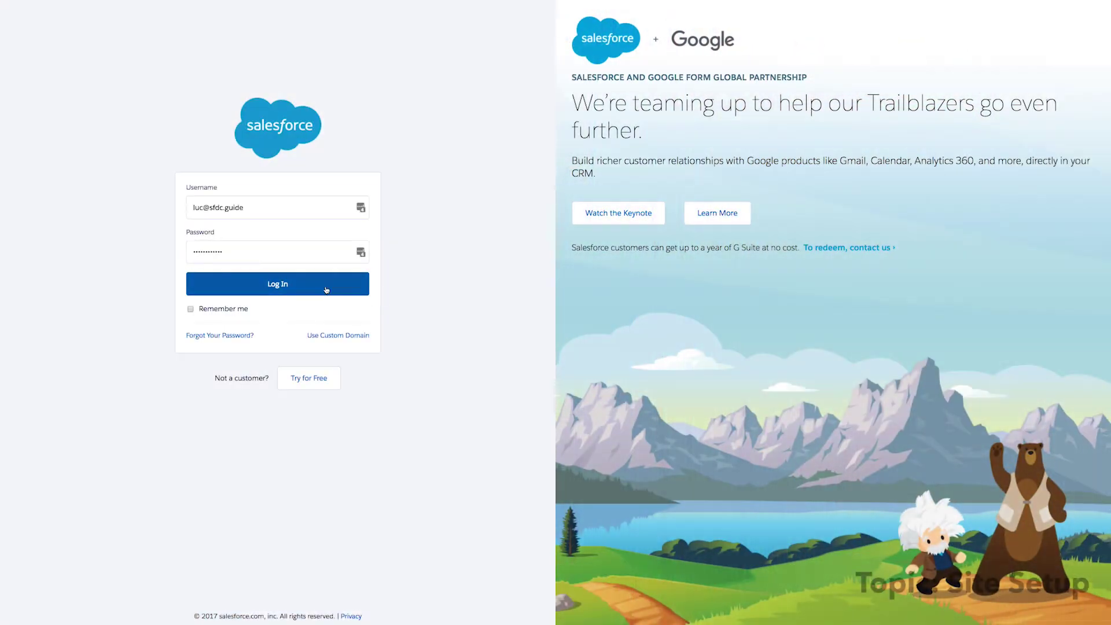
- Log in and open the Sites setup page by searching 'sites' in Quick Find
key("Return")
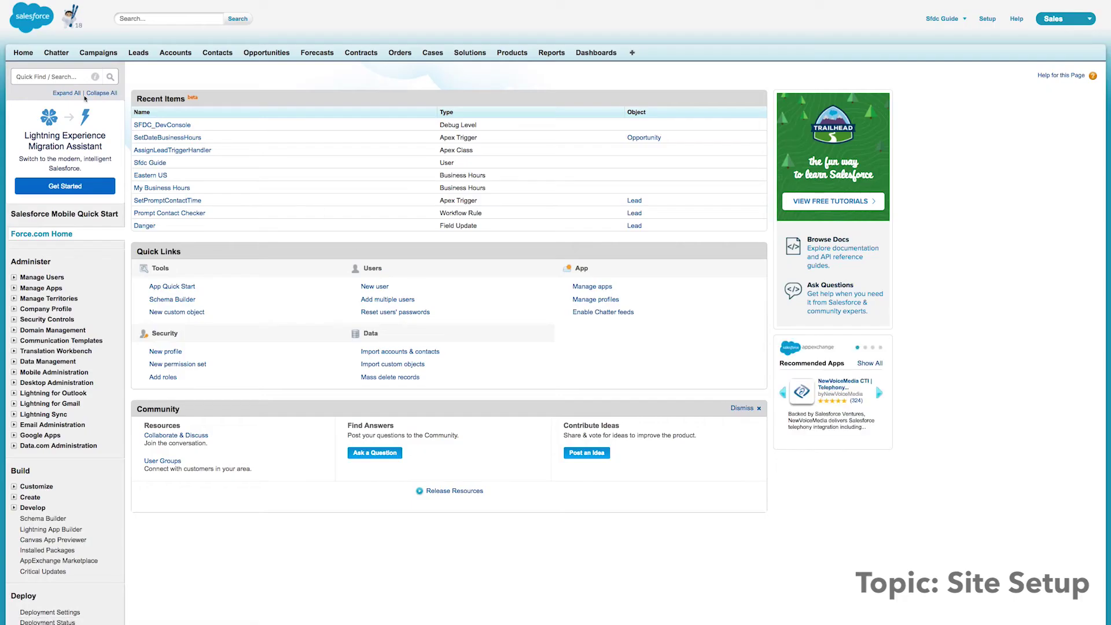
left_click(36, 78)
type("sites")
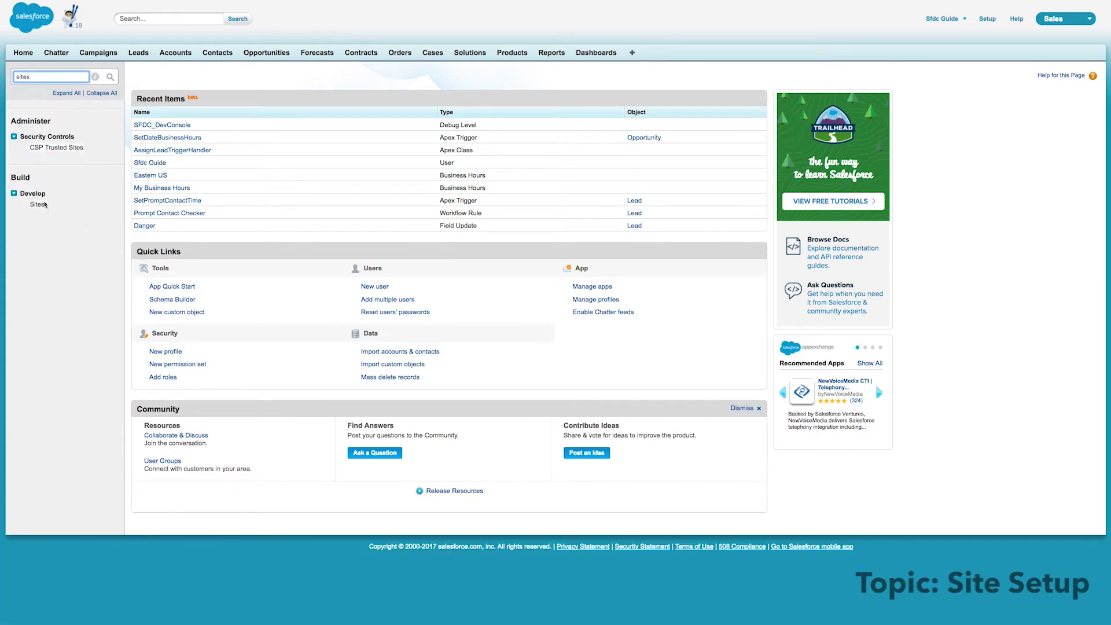
left_click(37, 204)
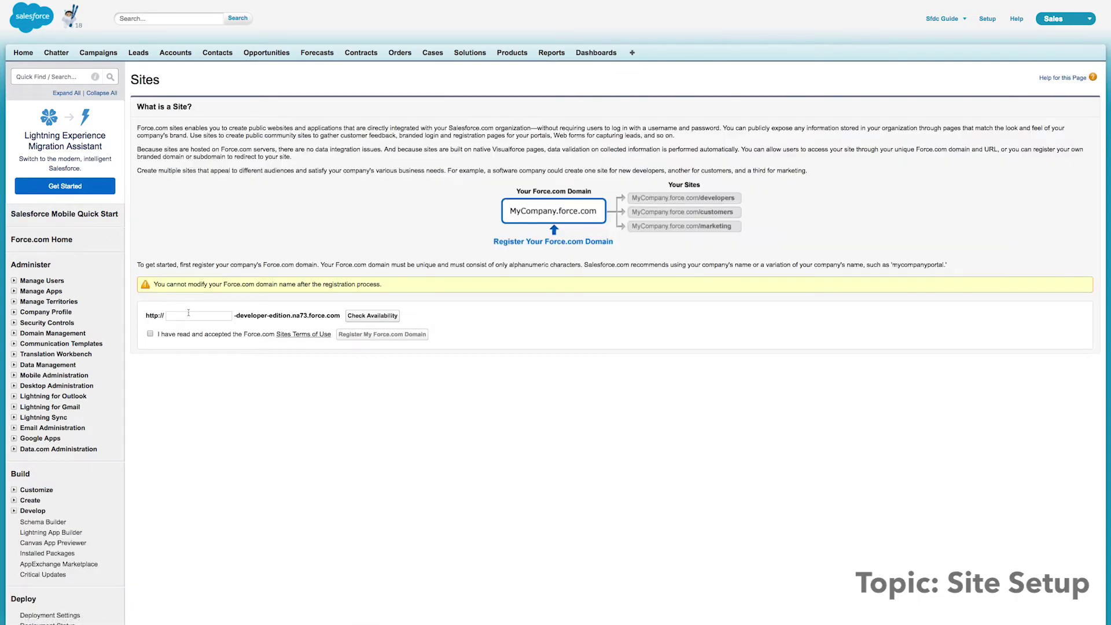
- Enter a domain name, accept the terms, check availability, and register the Force.com domain
left_click(188, 313)
left_click(151, 334)
left_click(355, 320)
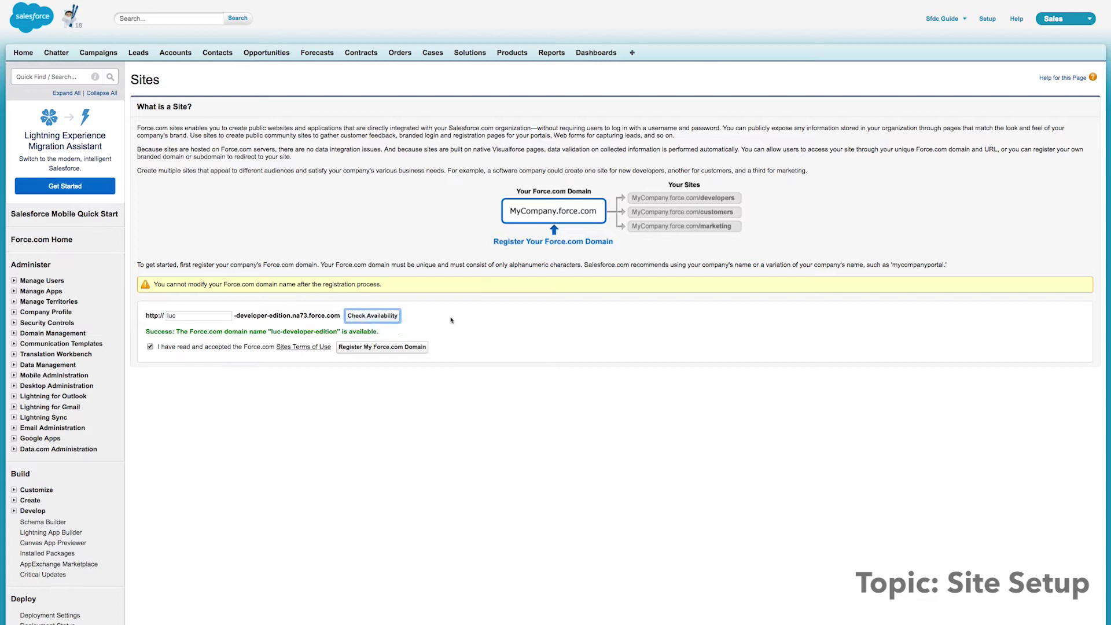
left_click(398, 348)
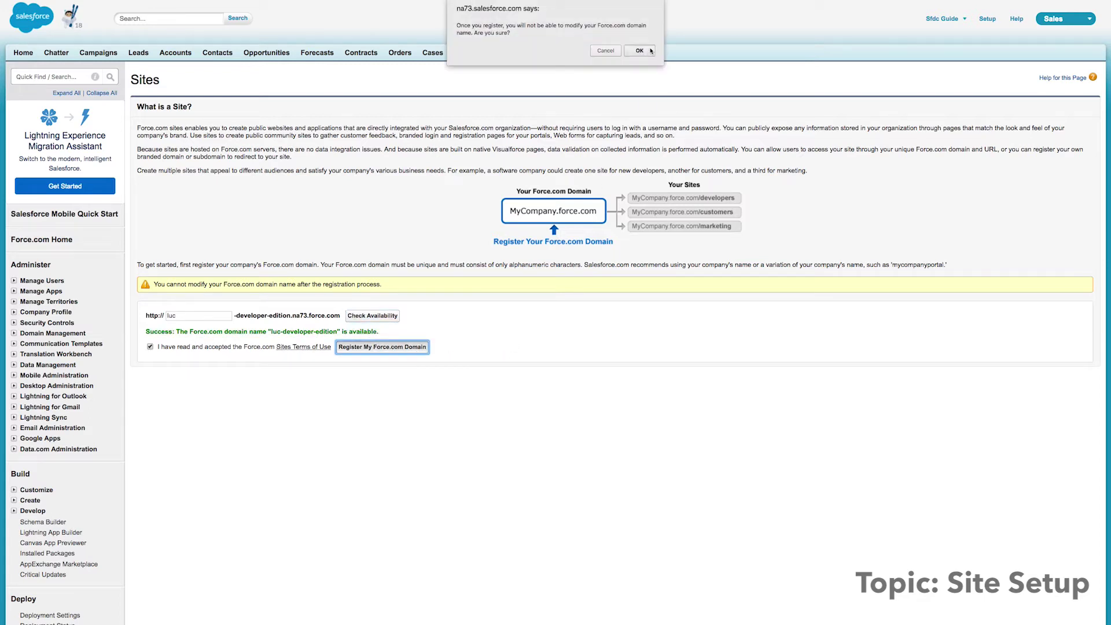
left_click(649, 51)
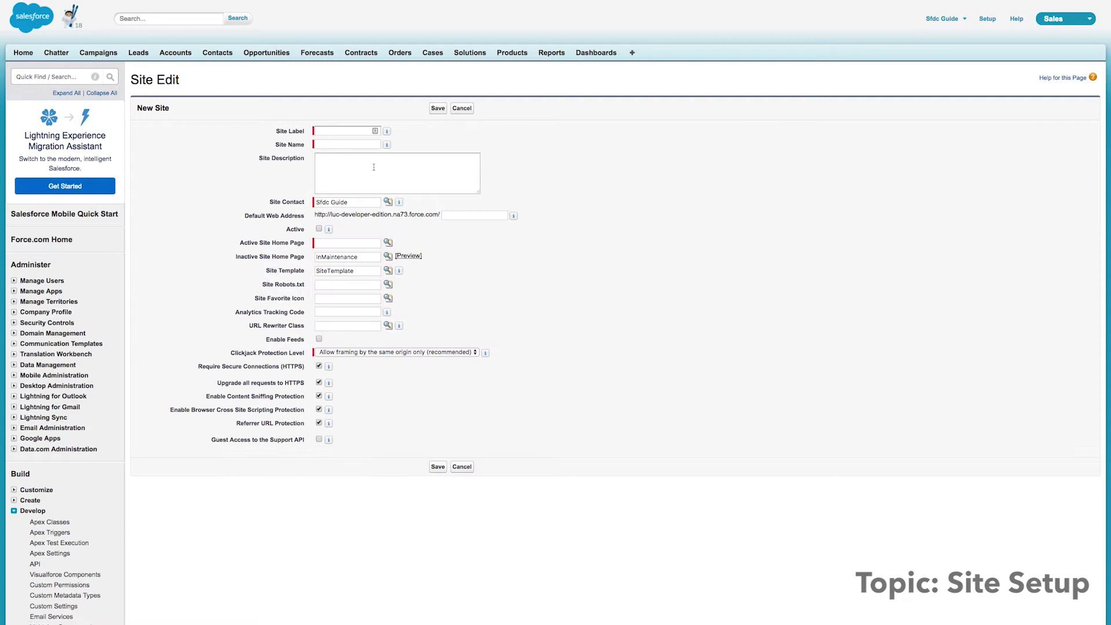
- Label the new site 'Default' and choose IdeasHome as its active home page
left_click(353, 133)
type("Default")
key("Tab")
left_click(373, 168)
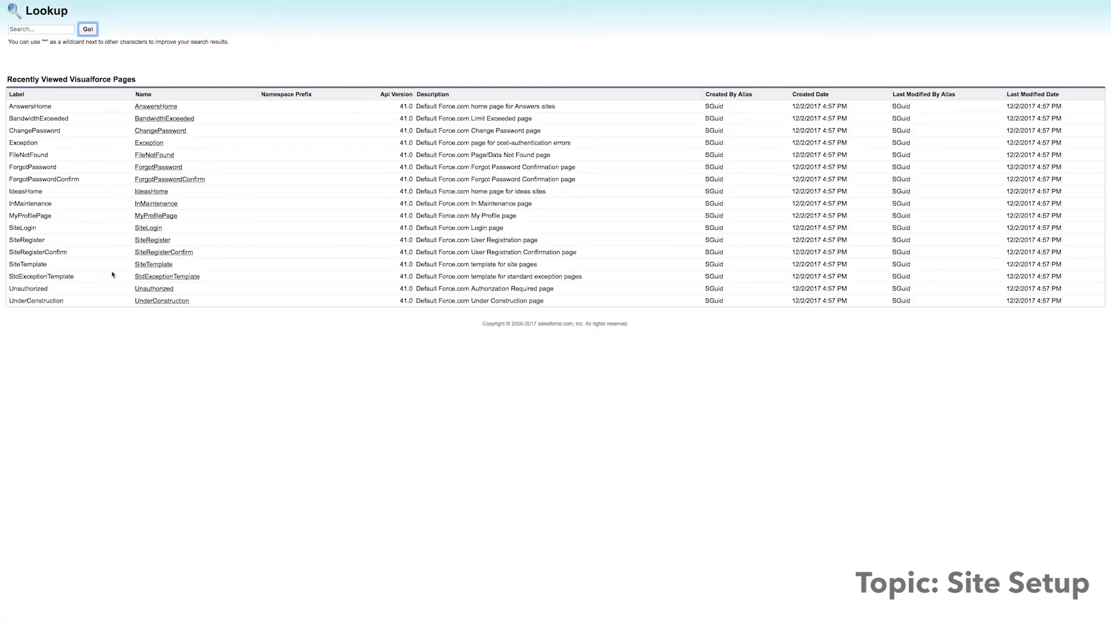
left_click(151, 191)
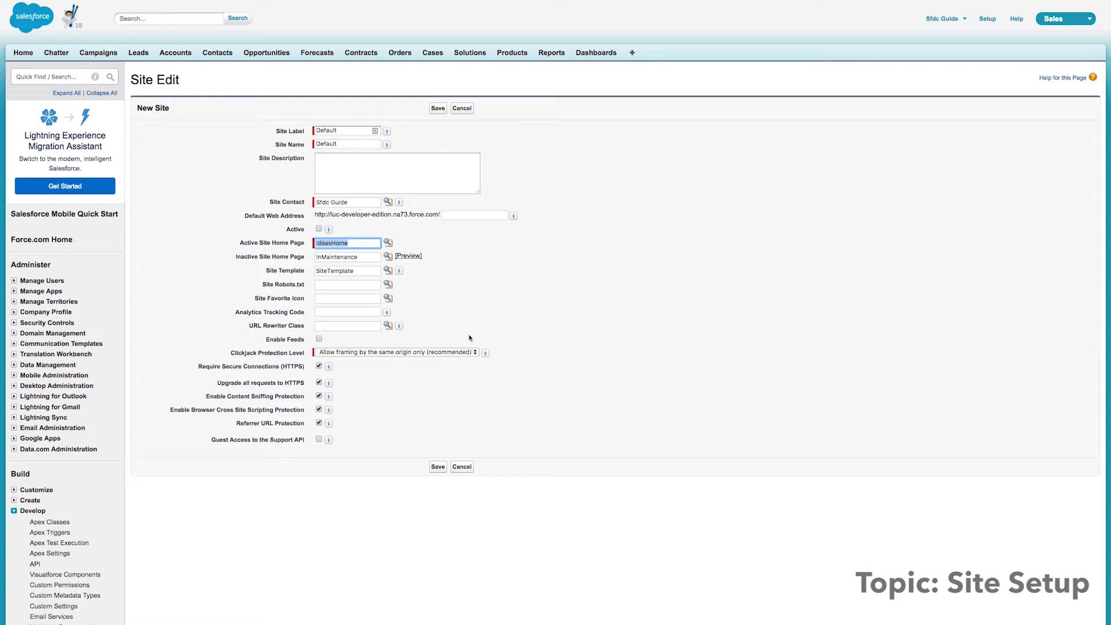
left_click(499, 332)
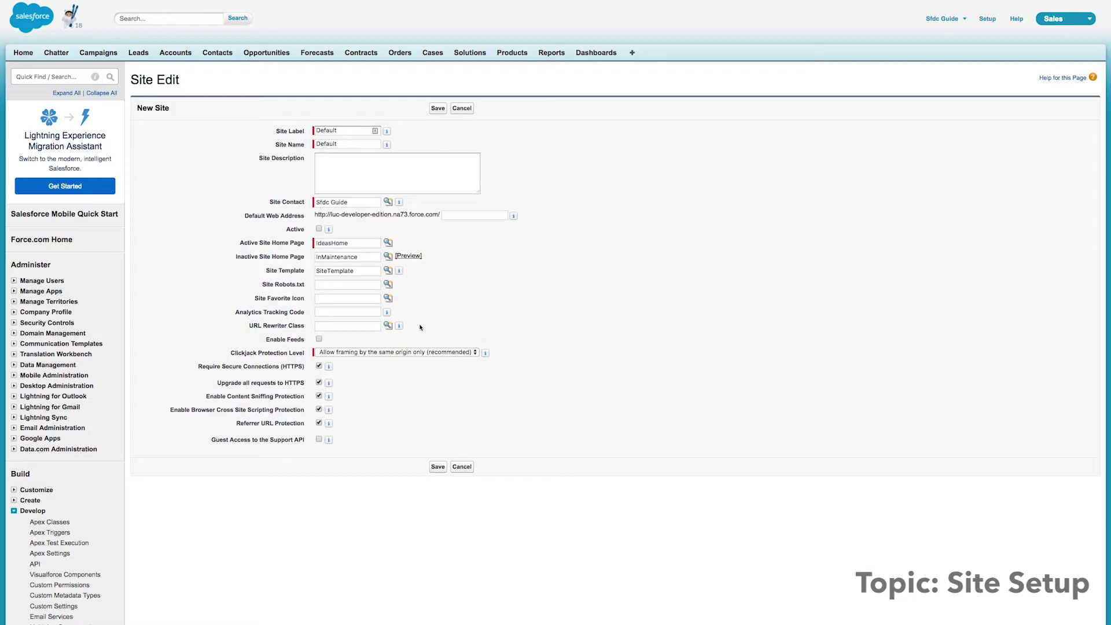
- Leave the analytics tracking code empty and save the Default site
left_click(360, 288)
left_click(350, 299)
left_click(351, 310)
type("GA-XXXXXXXX")
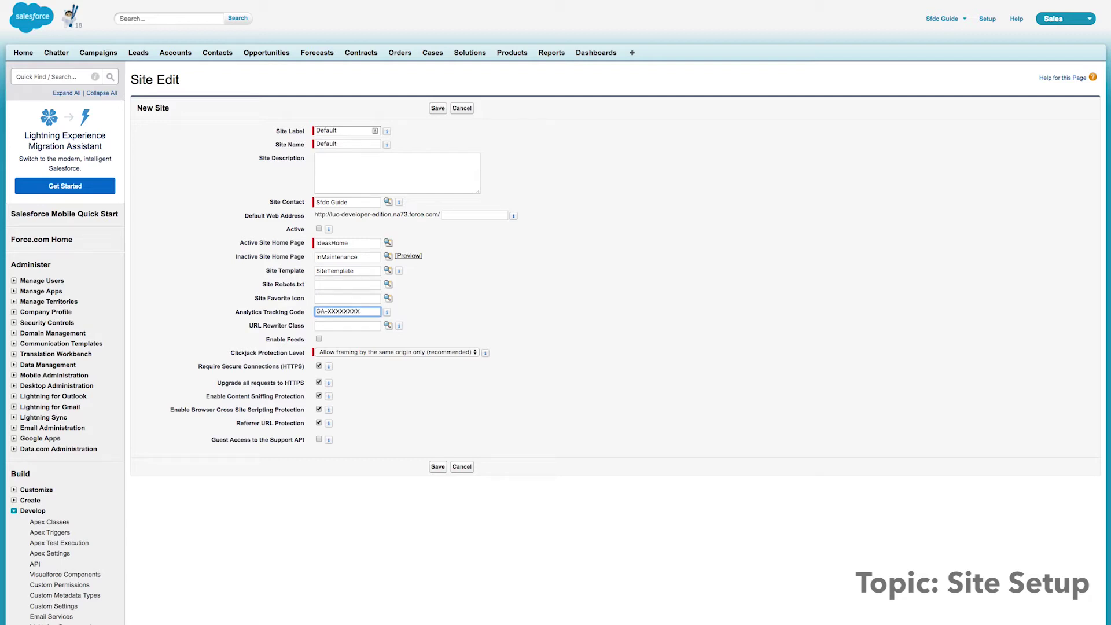
key("ctrl+a")
key("BackSpace")
left_click(444, 321)
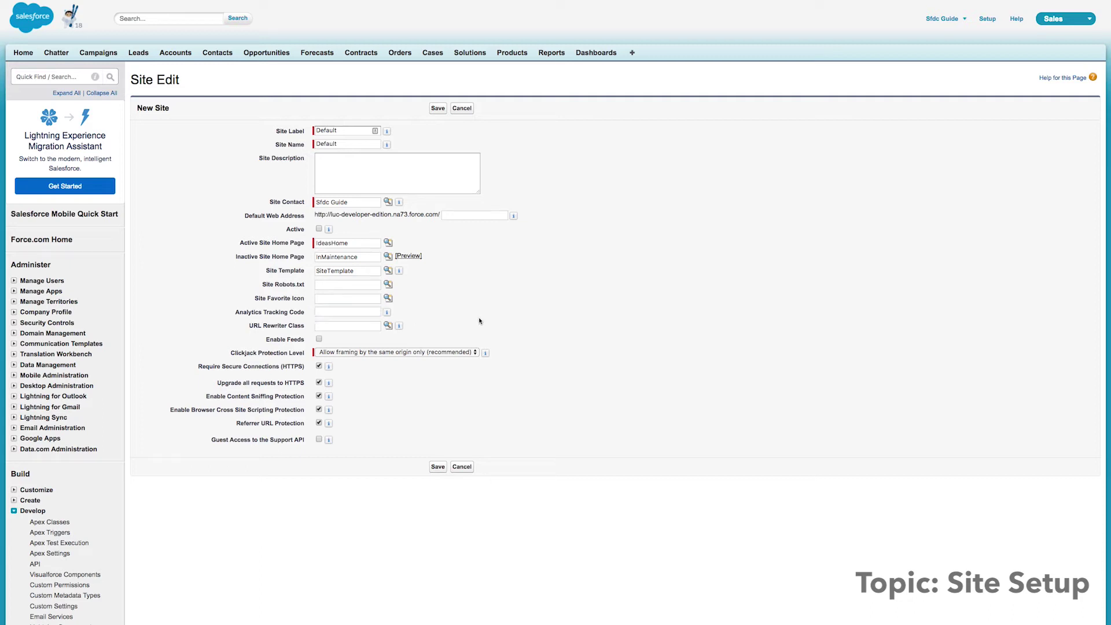
left_click(440, 467)
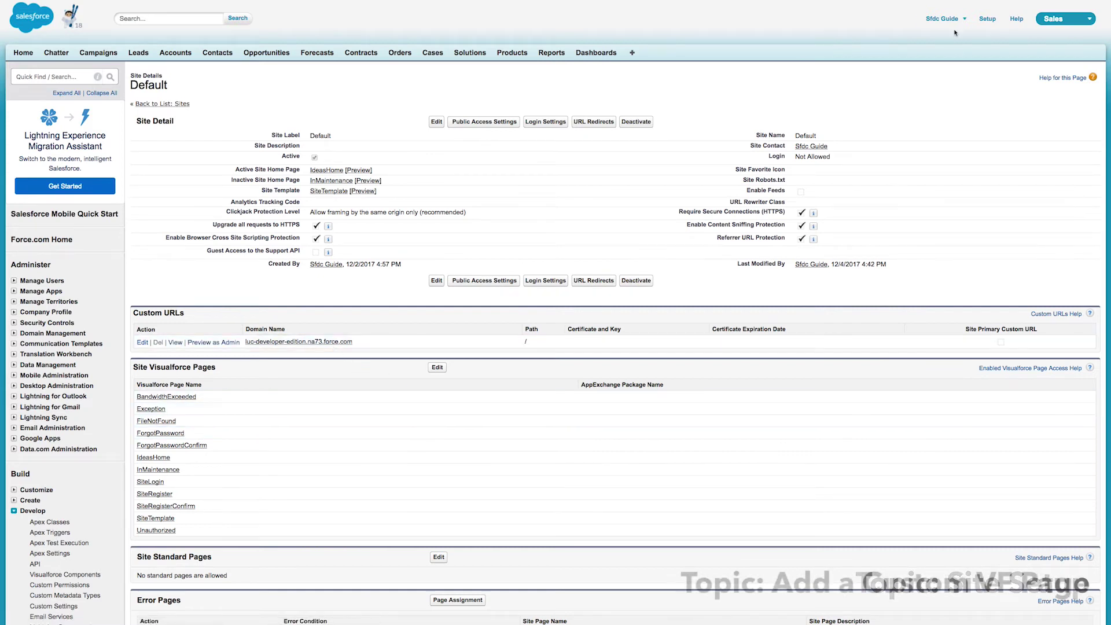
left_click(955, 22)
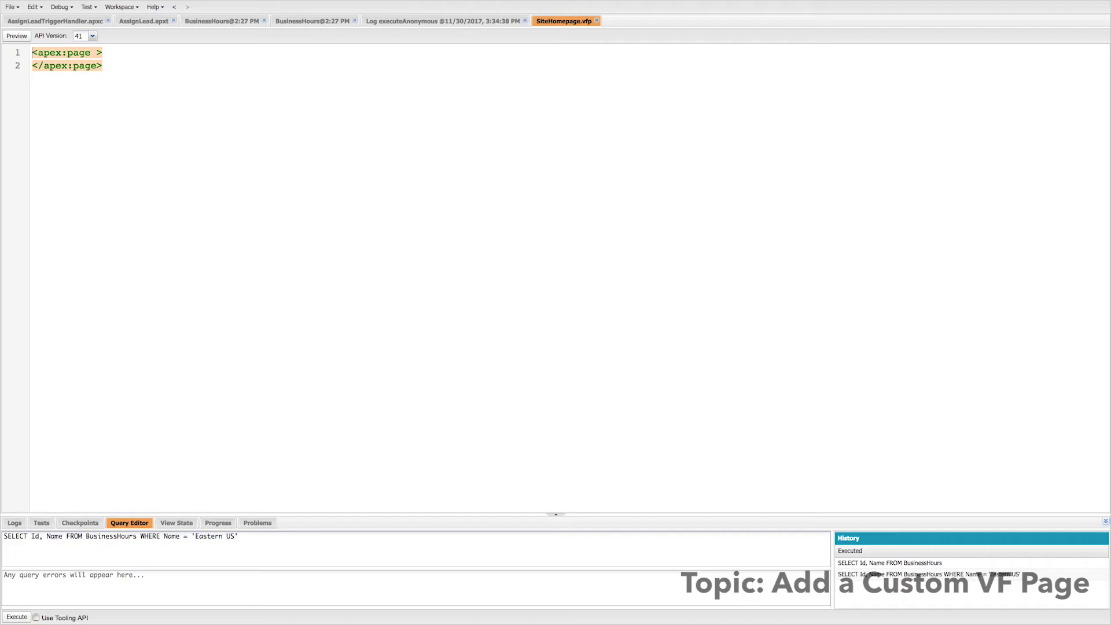
- Set showHeader and sidebar to false and add page-container div, head and body markup
type("showHeader=\"false\" sidebar=\"false\"")
key("End")
key("Return")
key("Return")
type("<div class=\"")
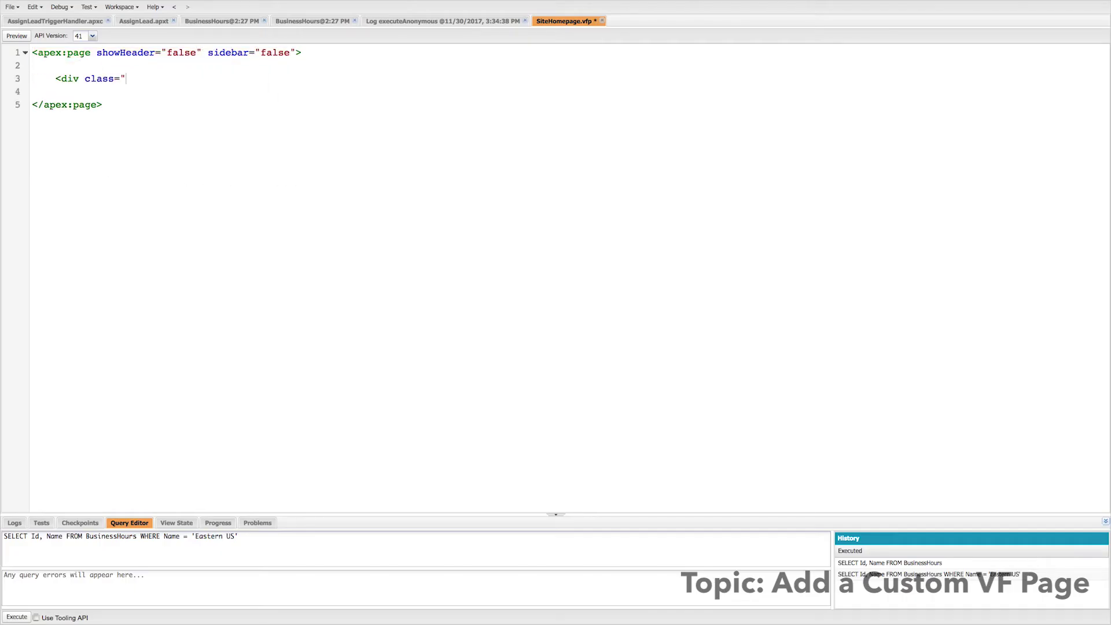
type("page-container\">")
key("Return")
key("Return")
key("Return")
key("Return")
type("</div><head>")
key("Return")
type("<!-- STUFF GOES HERE! -->")
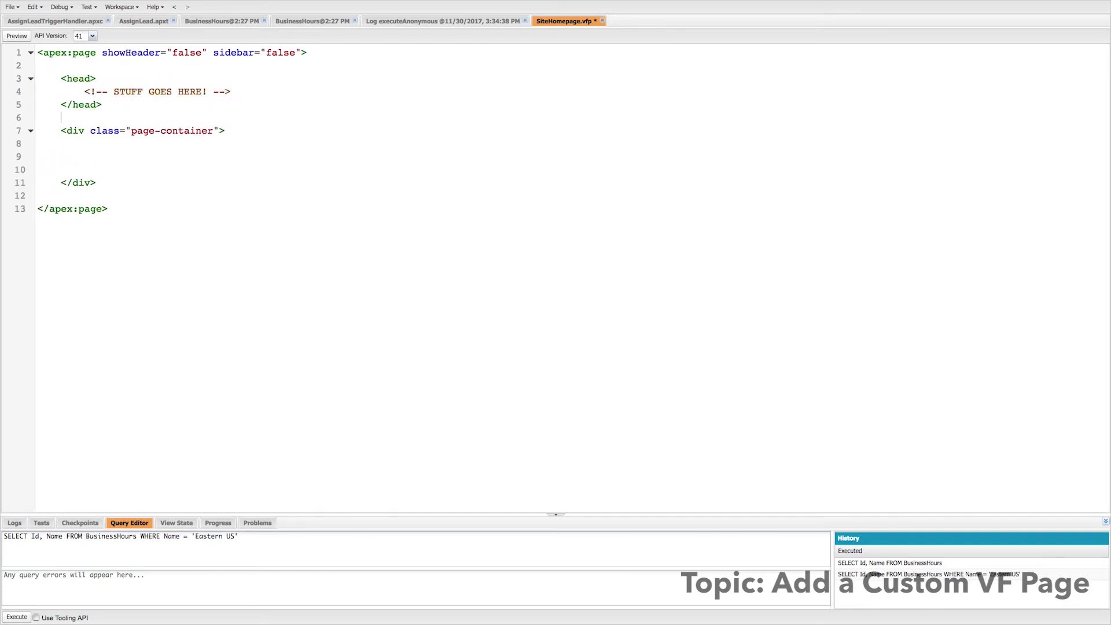
key("Down")
key("End")
key("Return")
type("<body>")
key("Return")
key("Return")
type("</body><div class=\"page-container\">")
key("Return")
type("</div>")
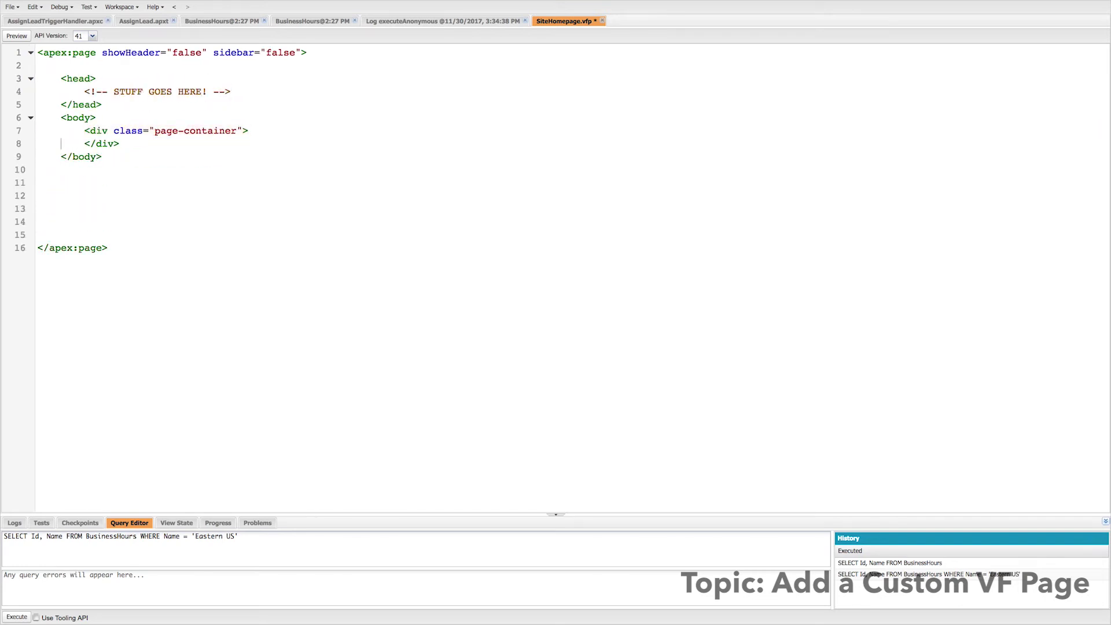
- Add an h1 'There is a page here which is custom which I made!' and h2 'Here's some subtitle!'
key("Up")
key("End")
key("Return")
type("<h1 class=\"\">")
key("Return")
type("There is a page here which is custom which I made!")
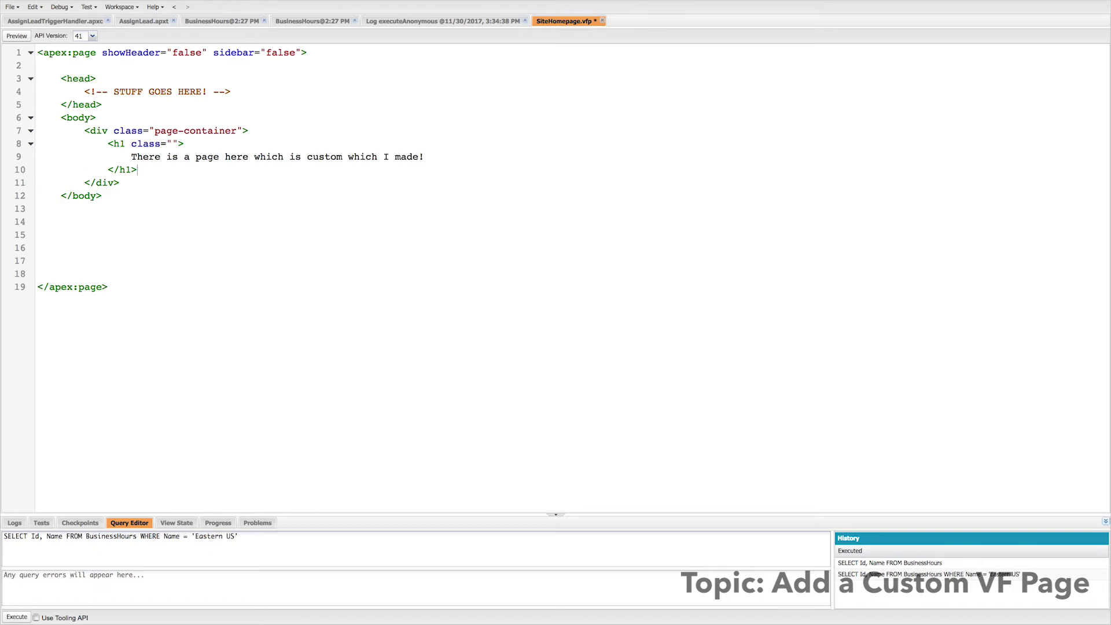
key("Down")
key("End")
key("Return")
type("<h2 class=\"\">")
key("Return")
type("Here's some subtitle!")
- Delete the empty lines 16–20 and save SiteHomepage
left_click(173, 143)
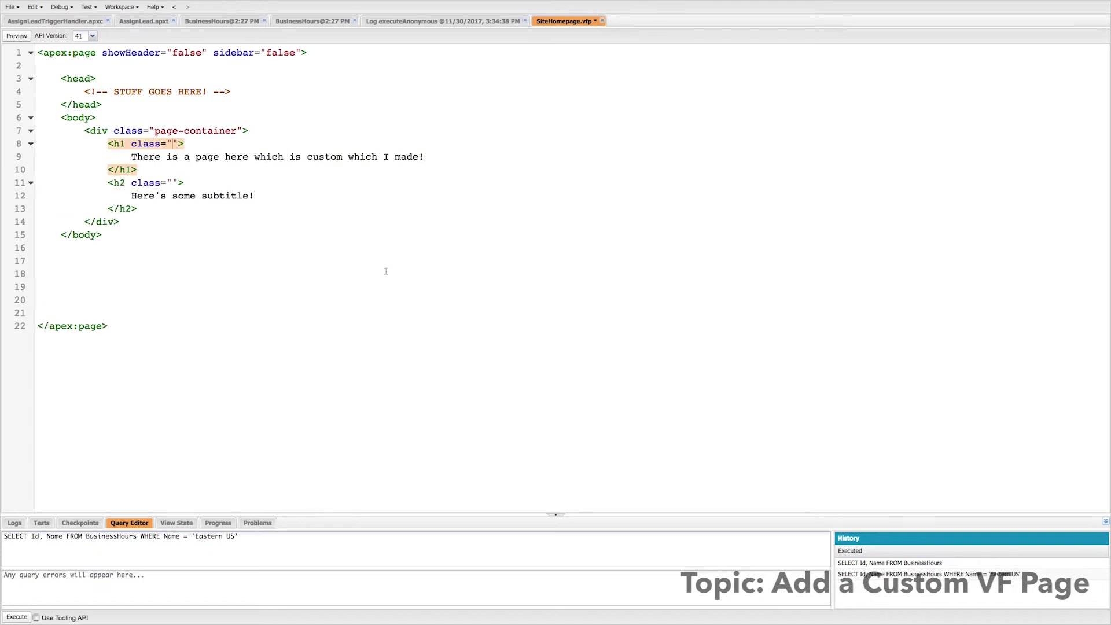
left_click_drag(388, 312, 428, 248)
key("BackSpace")
key("ctrl+s")
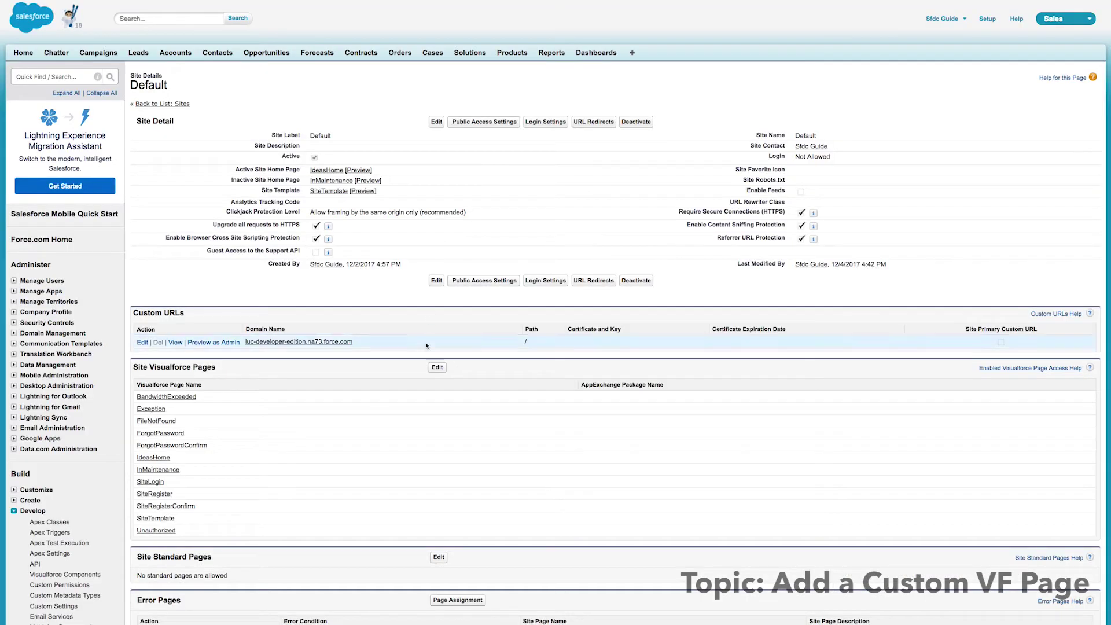
- Move SiteHomepage from the available pages into the site's enabled Visualforce pages
left_click(437, 367)
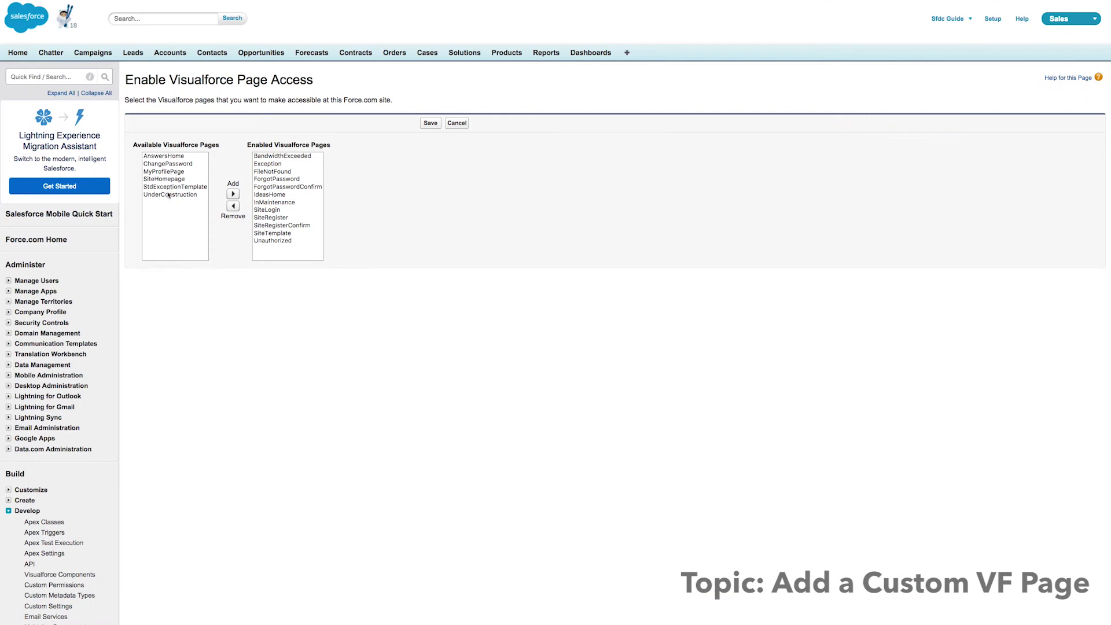
left_click(169, 180)
left_click(232, 194)
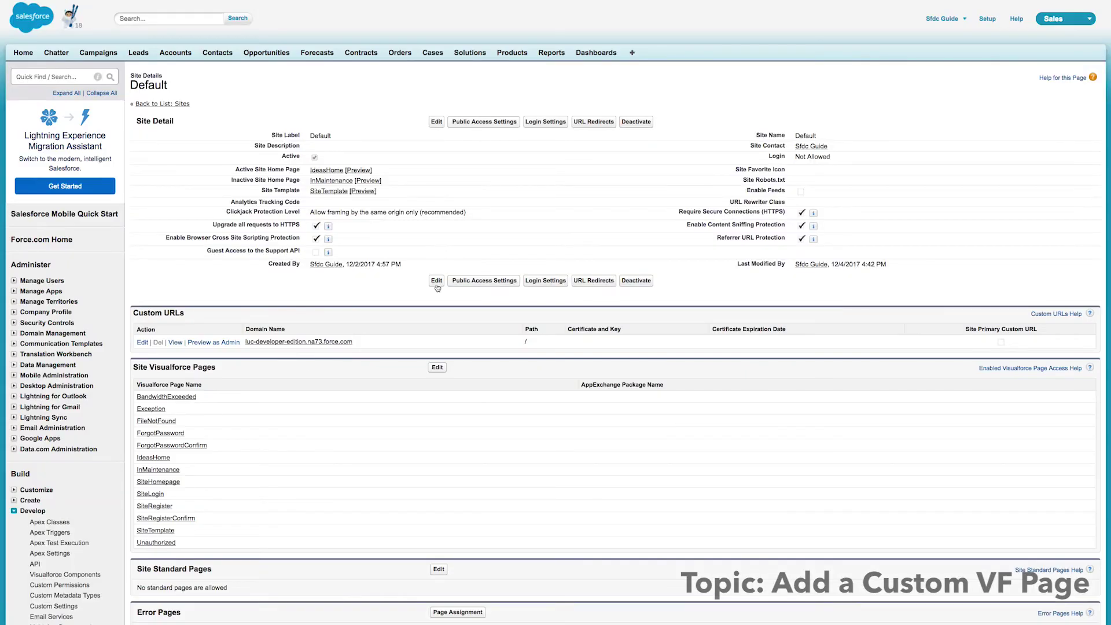
- Edit the Default site, pick SiteHomepage in the Active Site Home Page lookup, and save
scroll(428, 363, "down", 2)
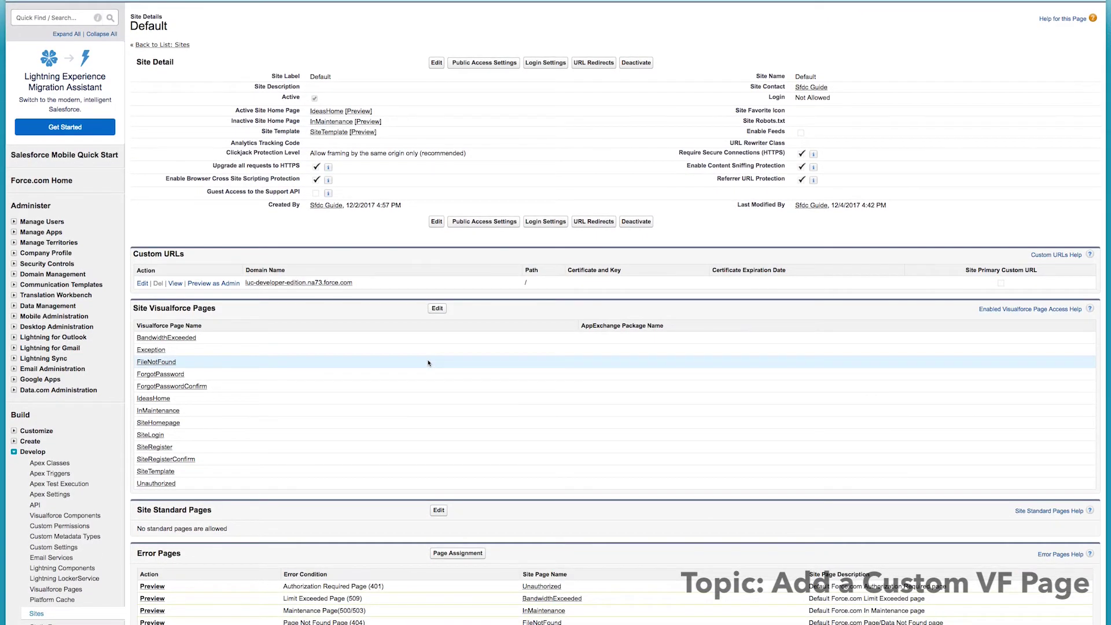
left_click(437, 63)
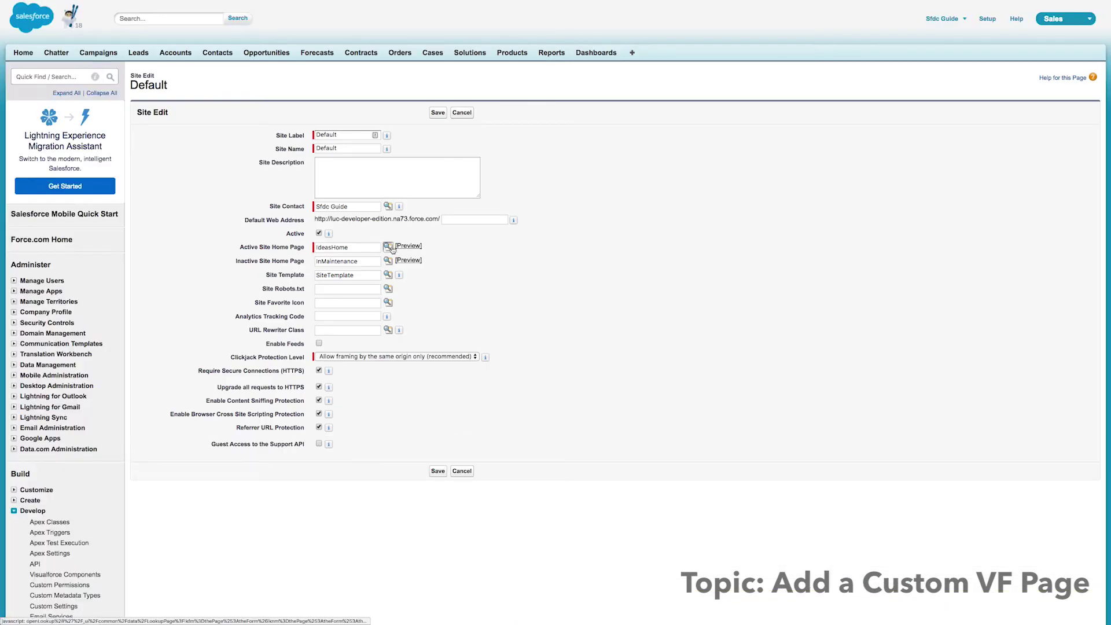
left_click(388, 246)
key("Tab")
key("Return")
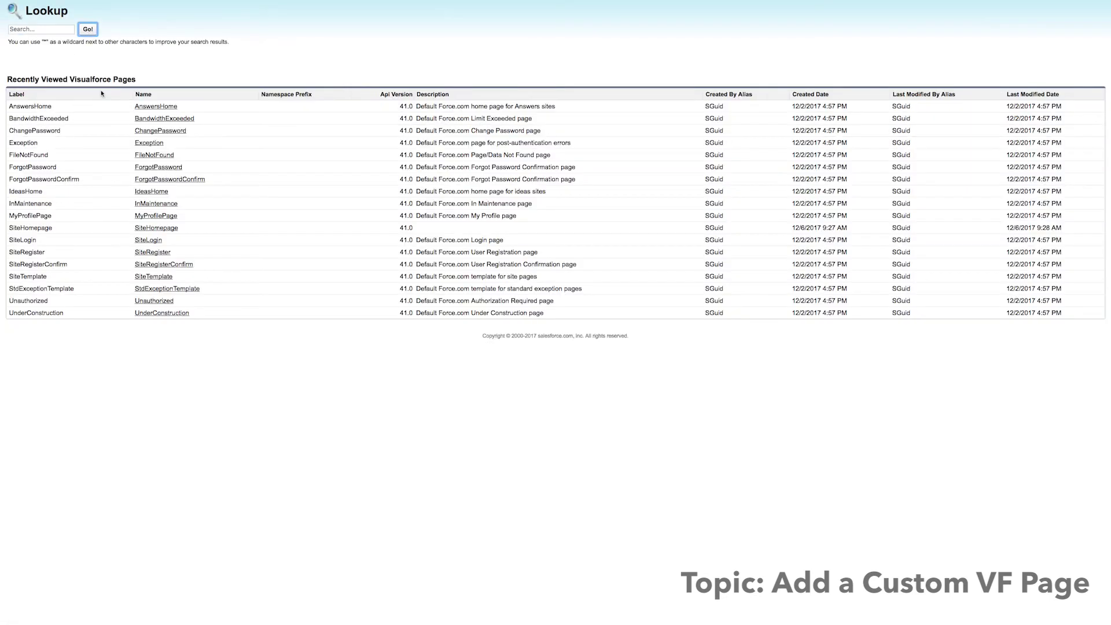
left_click(139, 228)
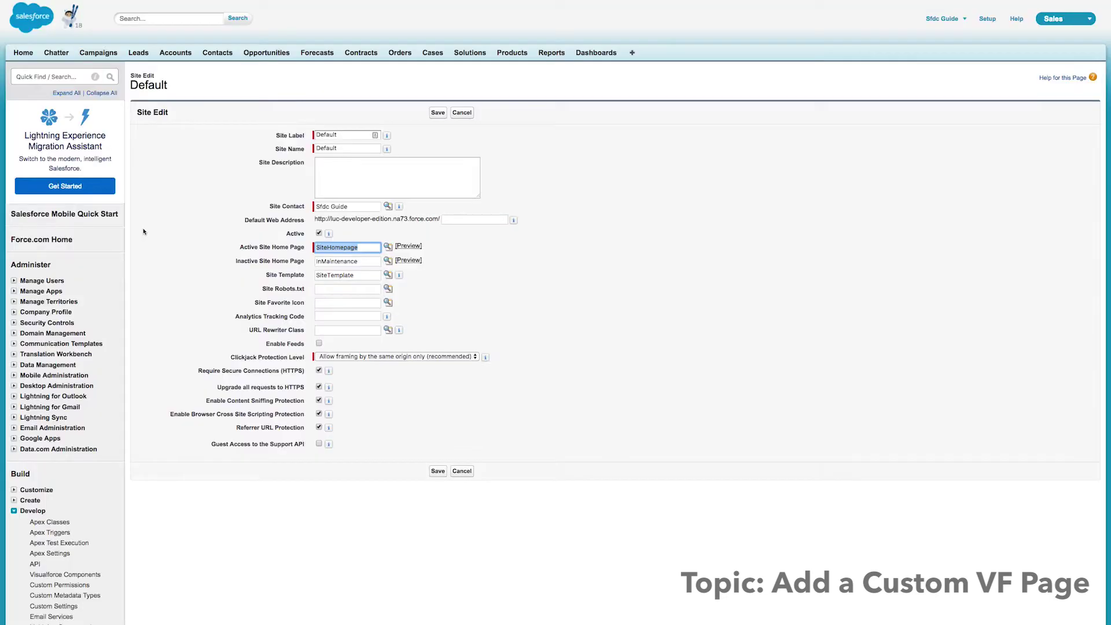
left_click(437, 112)
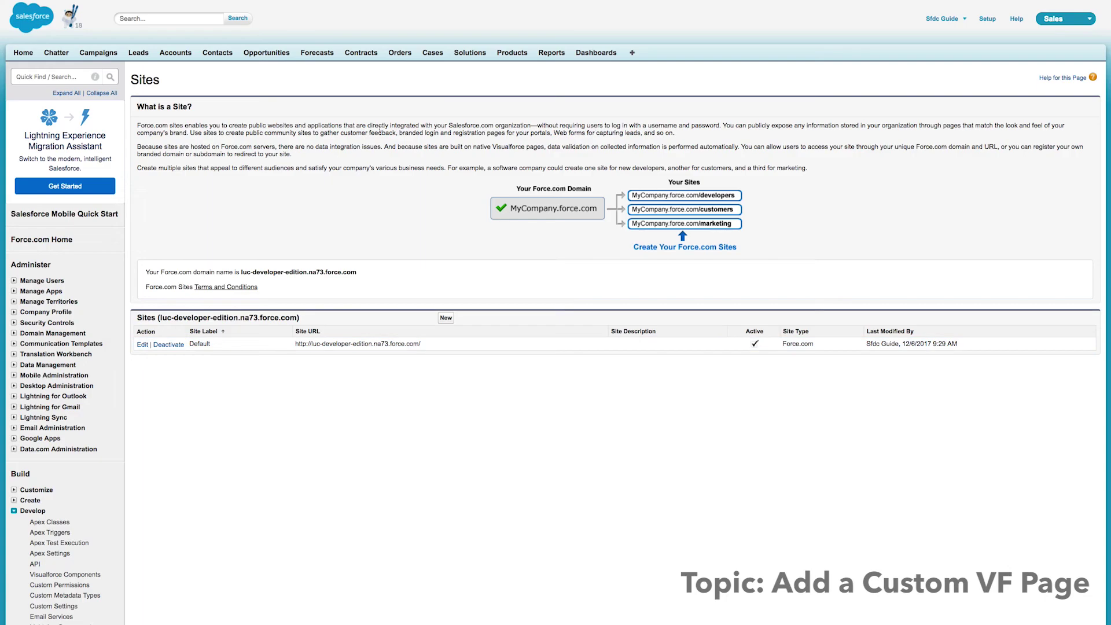
- Open the Default site's details from the Sites list
left_click(200, 344)
- Open the site's Public Access Settings profile and edit its Enabled Apex Class Access
scroll(496, 303, "down", 1)
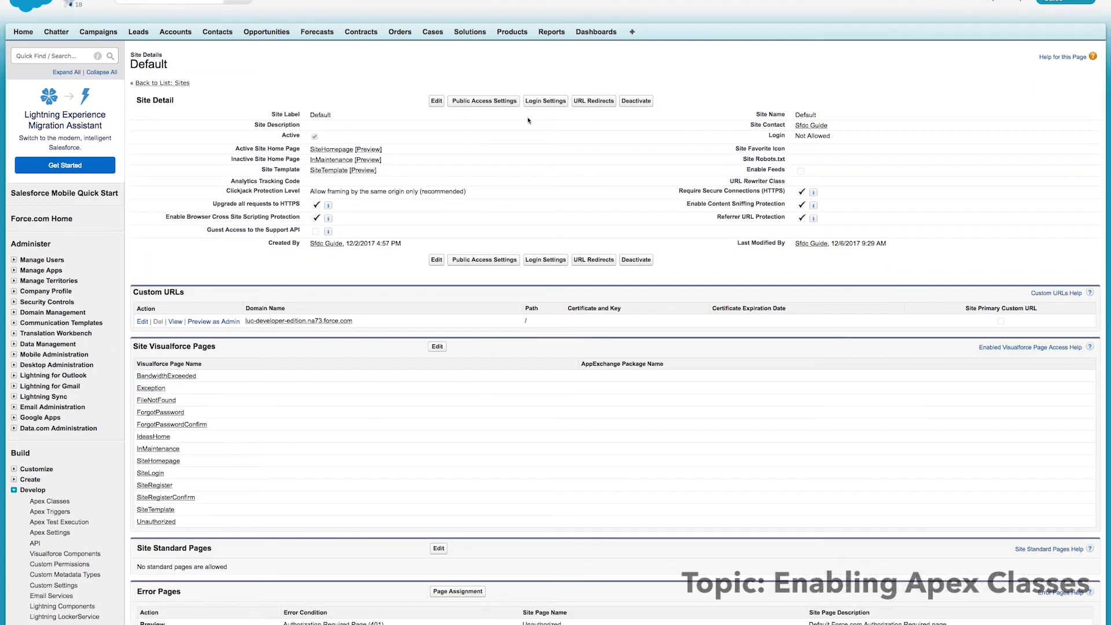
left_click(503, 101)
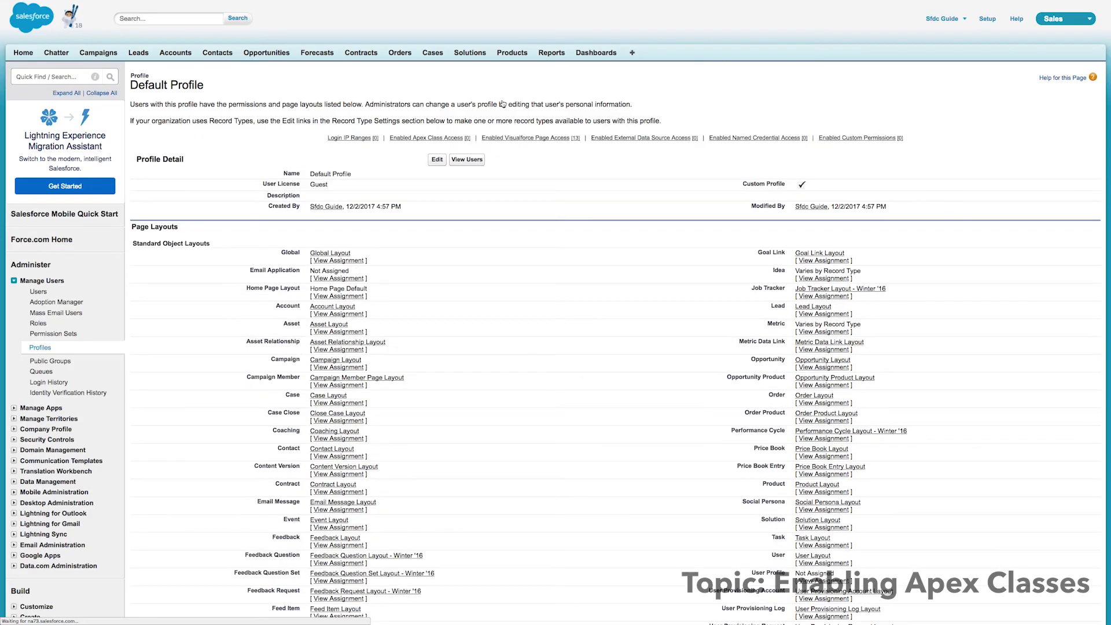
scroll(561, 404, "down", 3)
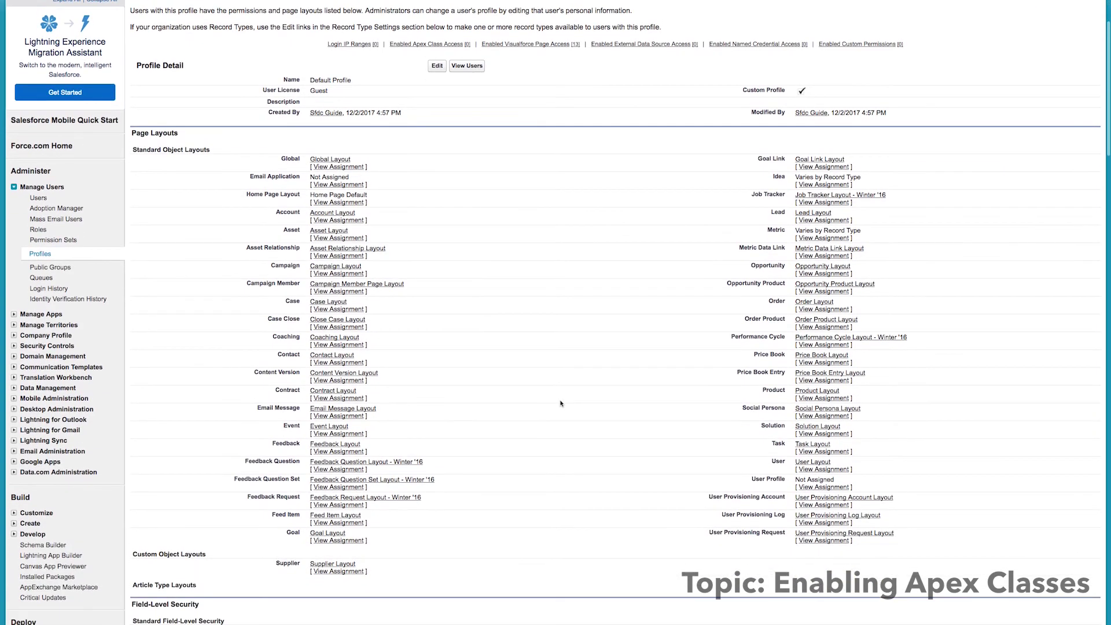
scroll(561, 404, "down", 8)
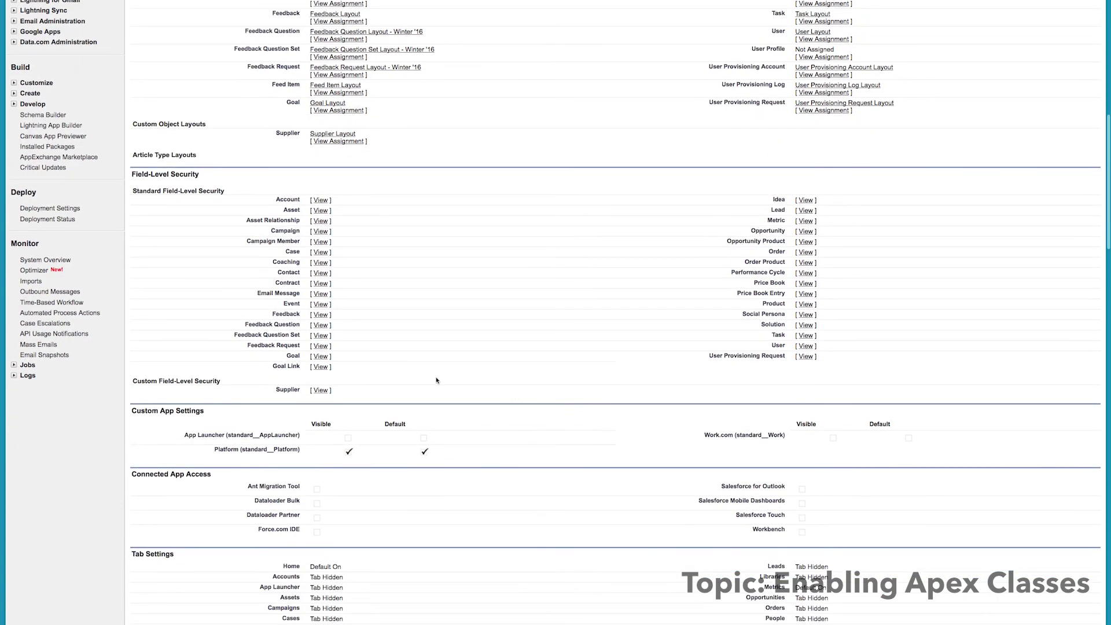
scroll(666, 422, "down", 1)
scroll(666, 422, "down", 9)
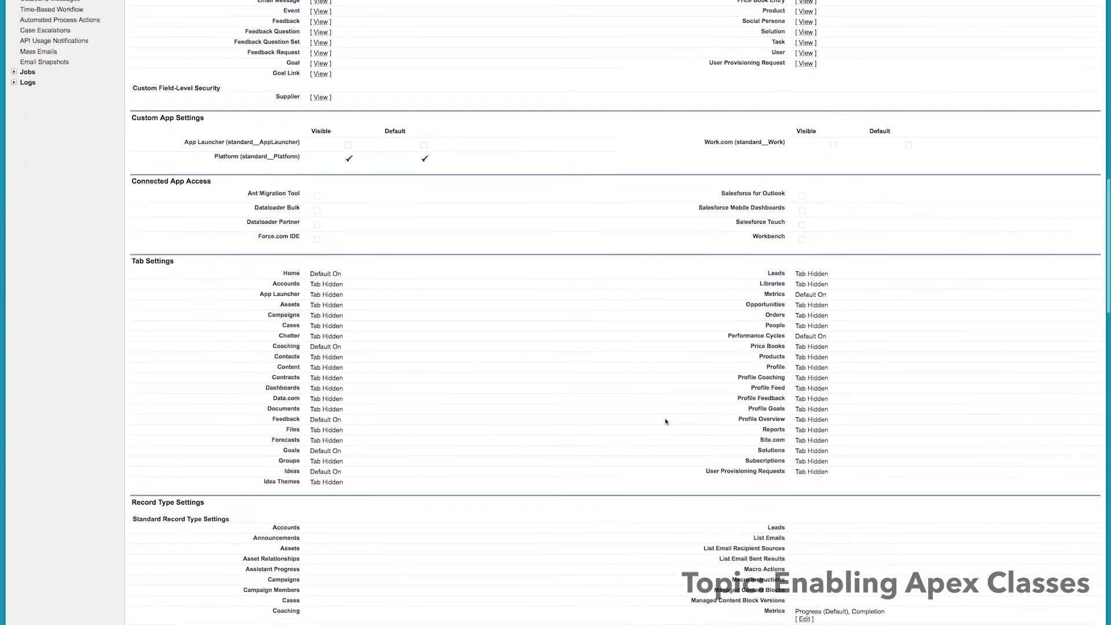
scroll(666, 422, "down", 7)
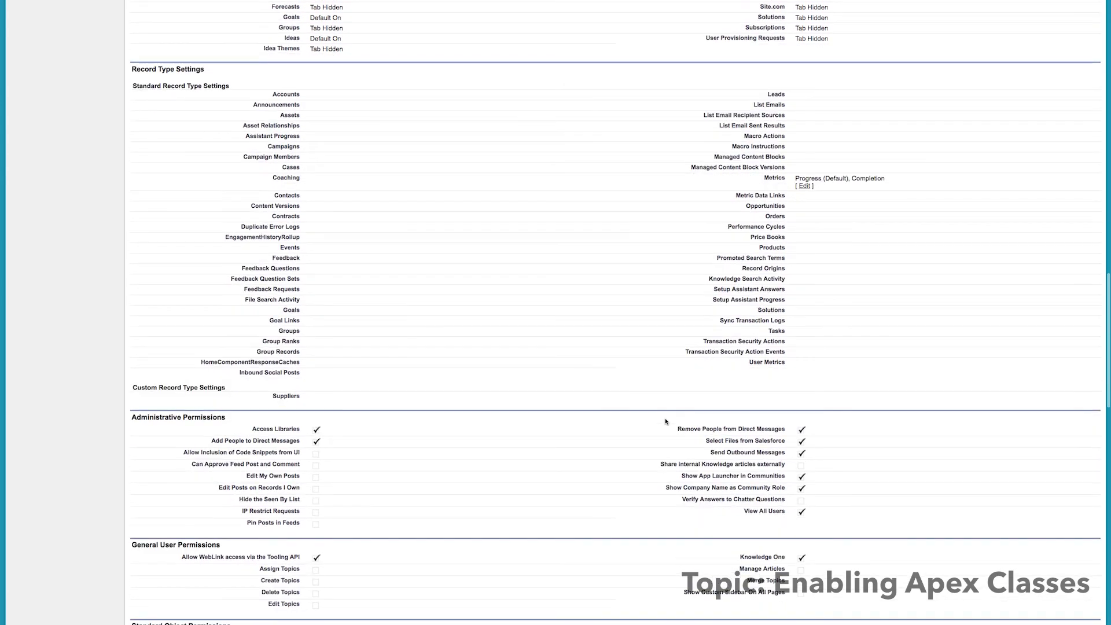
scroll(665, 422, "down", 7)
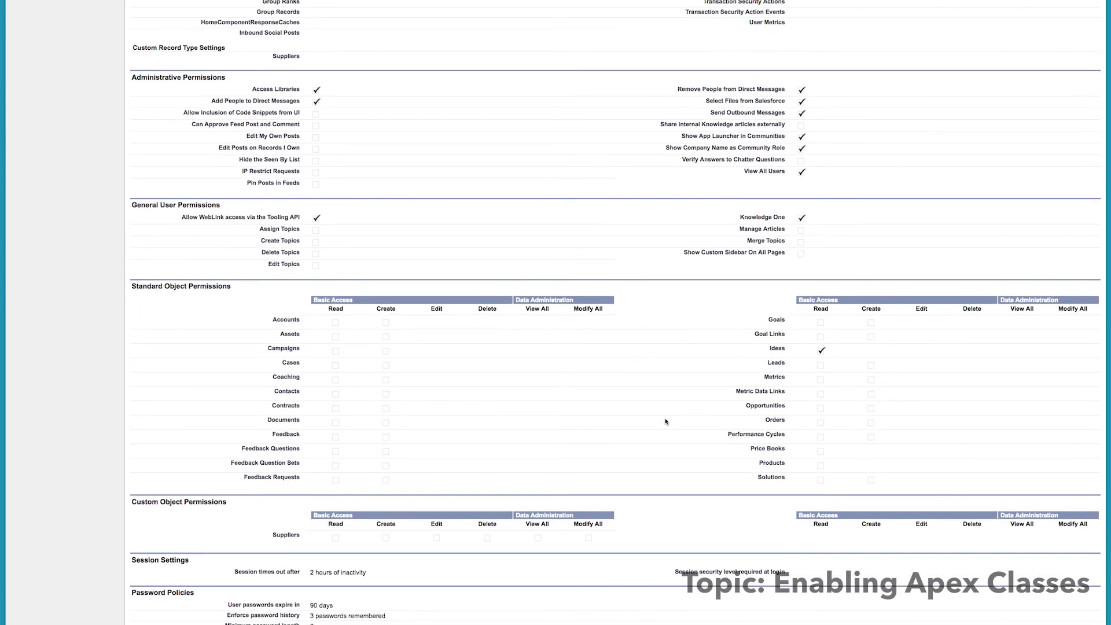
scroll(665, 422, "down", 12)
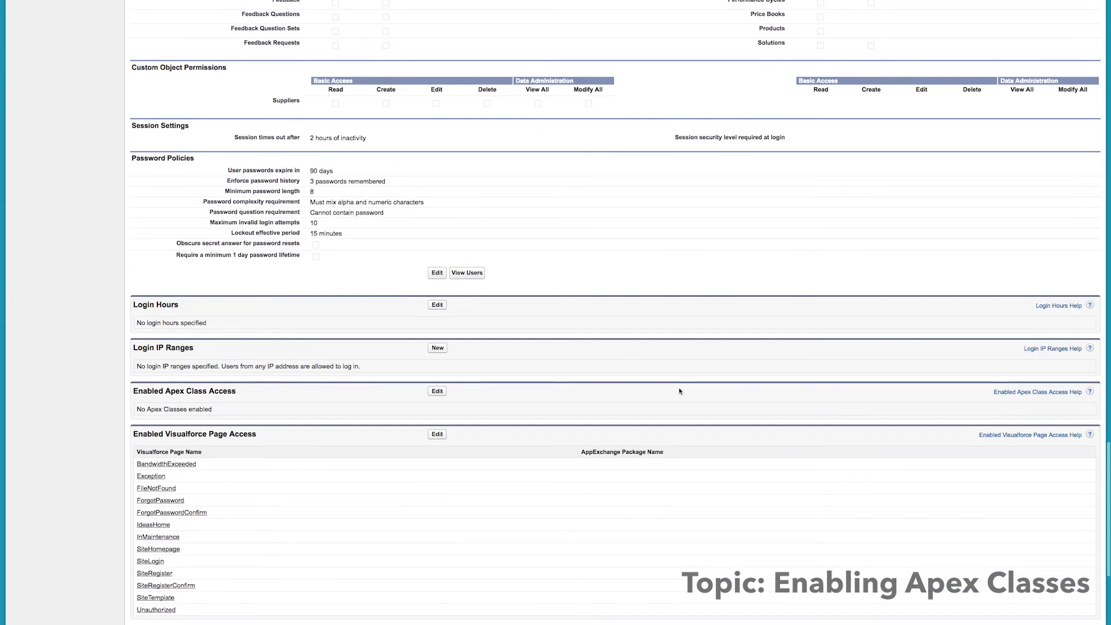
scroll(679, 392, "down", 2)
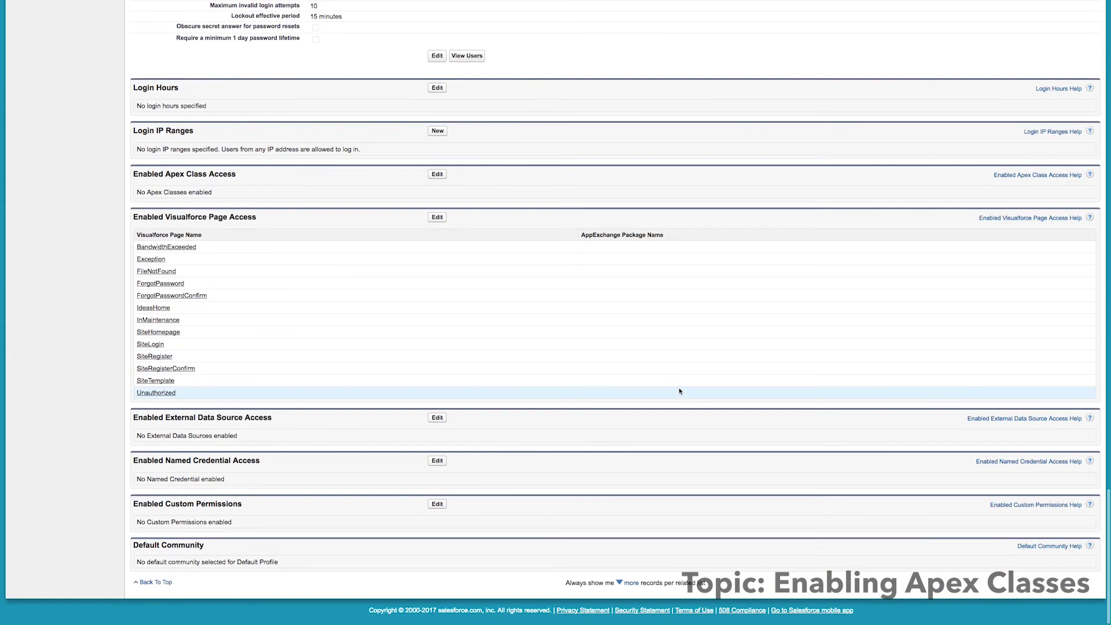
left_click(435, 177)
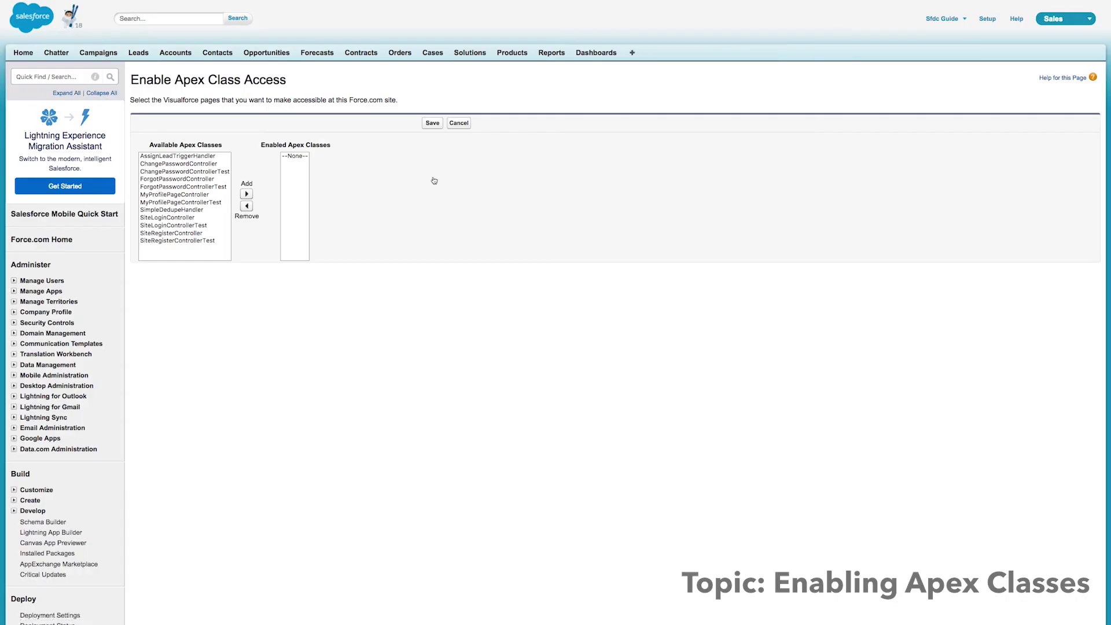